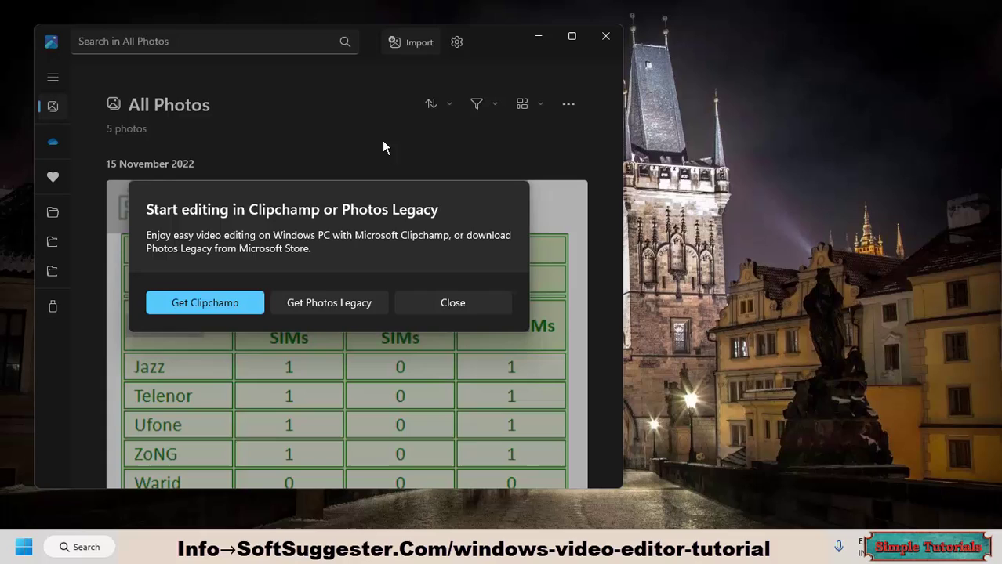
- Get Photos Legacy from its Microsoft Store page and start the install
left_click(305, 311)
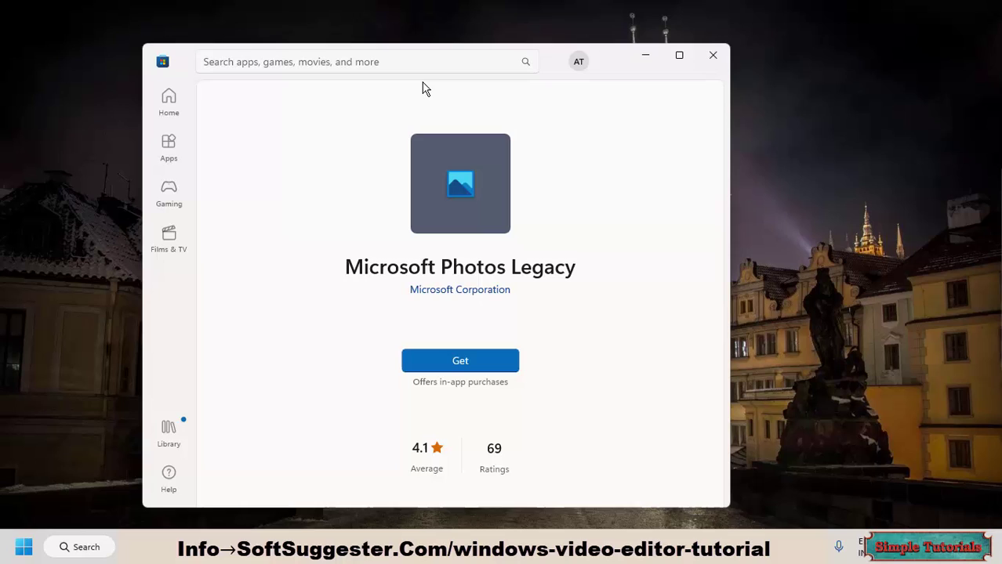
left_click(421, 358)
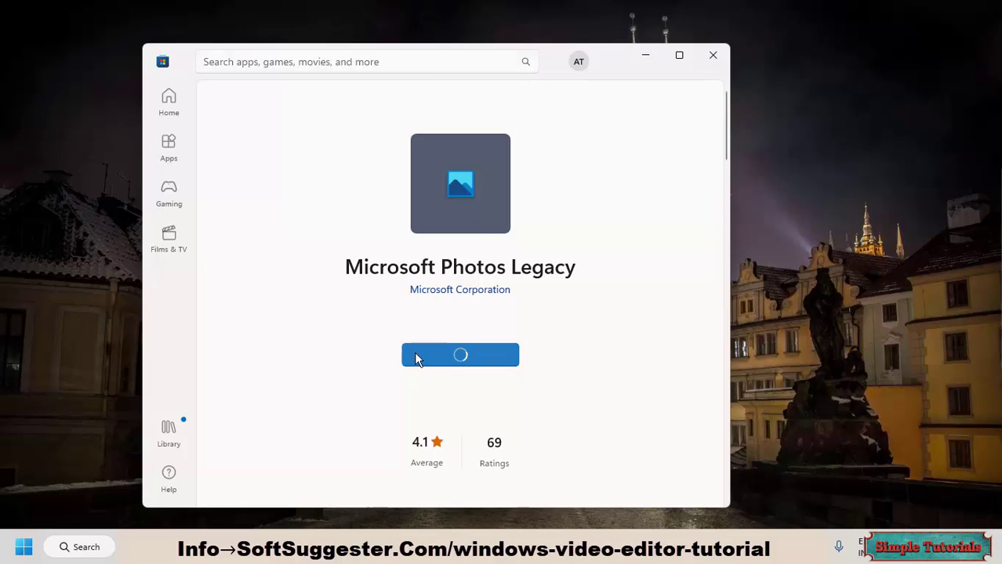
scroll(556, 341, "down", 5)
- Browse the app's screenshots while it downloads, then launch the installed Photos Legacy
left_click(710, 344)
left_click(700, 284)
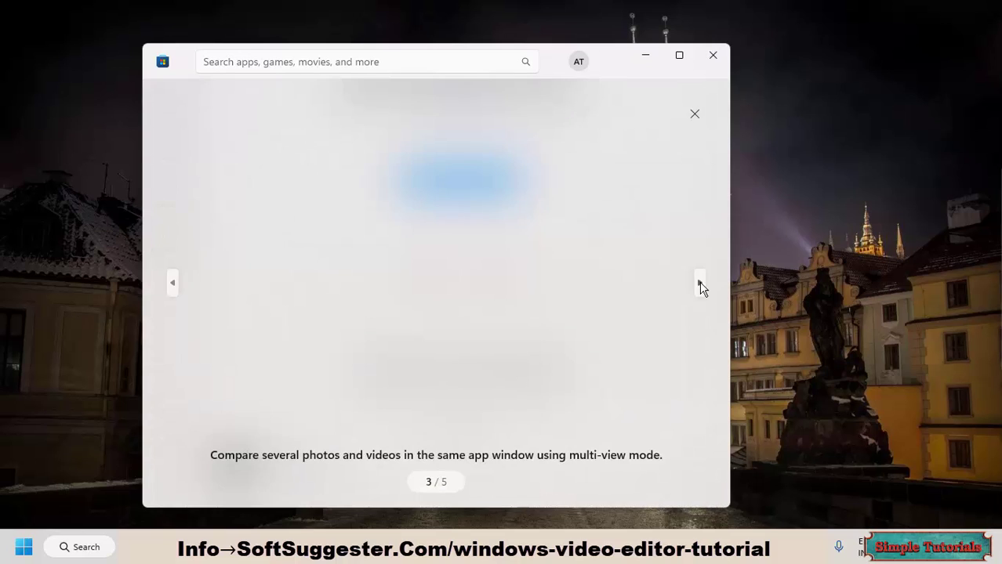
left_click(695, 114)
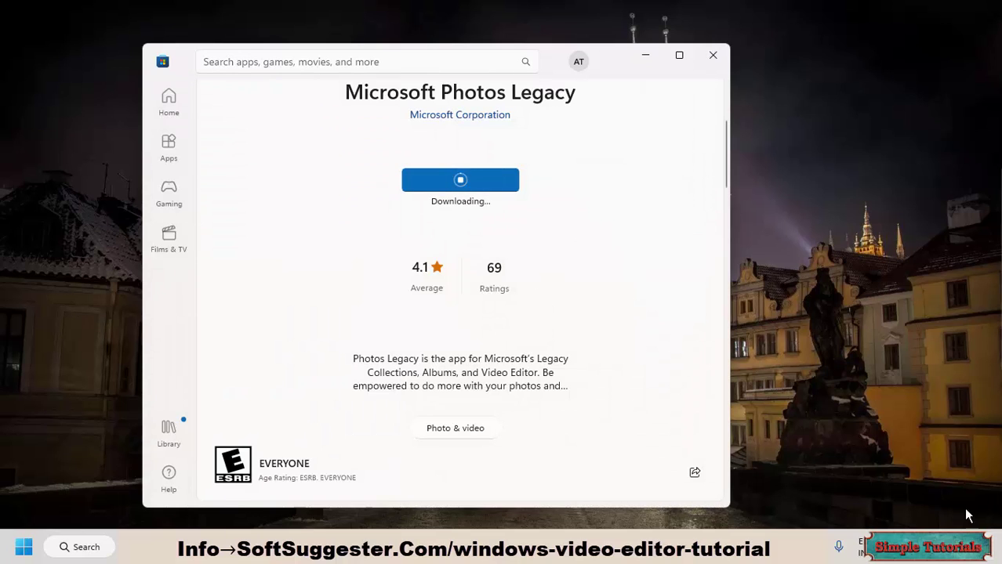
scroll(580, 301, "down", 5)
left_click(711, 339)
left_click(711, 338)
left_click(711, 338)
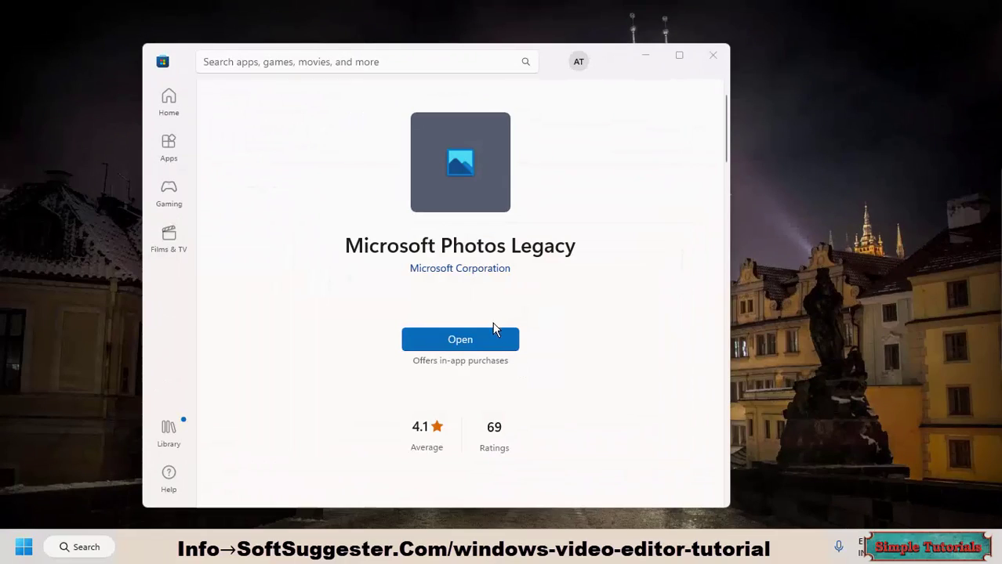
left_click(478, 338)
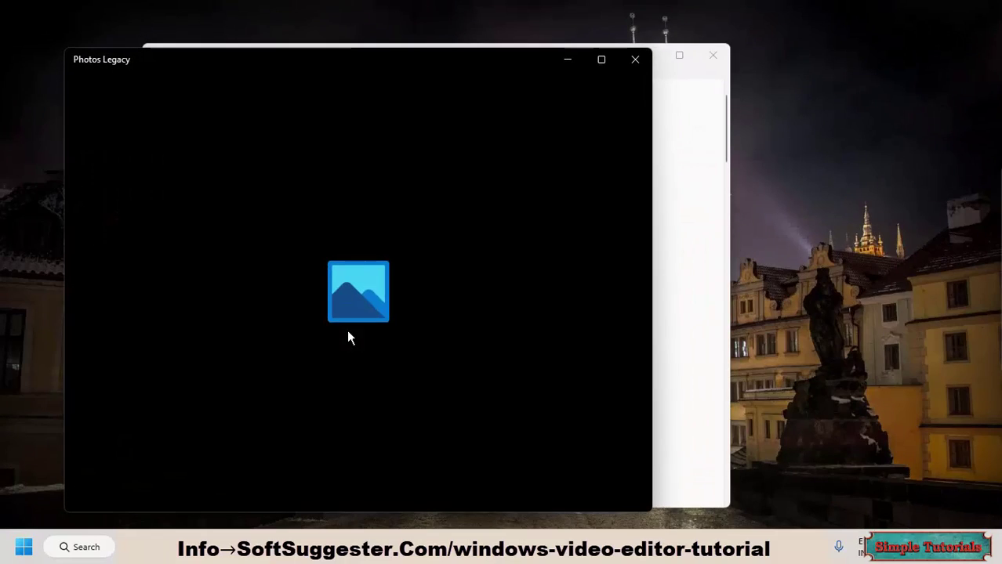
- Close the Store, dismiss the welcome and Clipchamp prompts, and start a blank Video Editor project
left_click(712, 55)
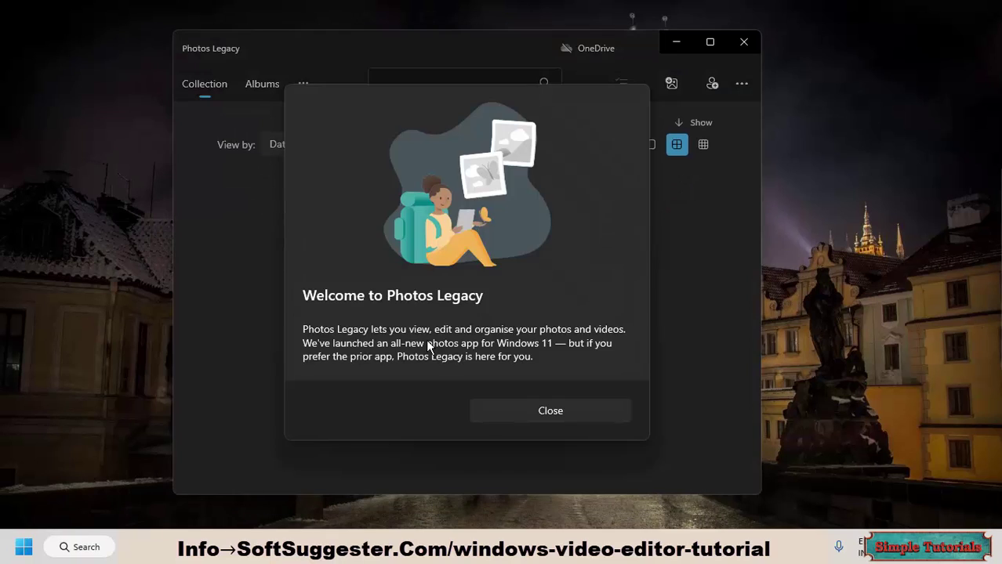
left_click(550, 411)
left_click(303, 83)
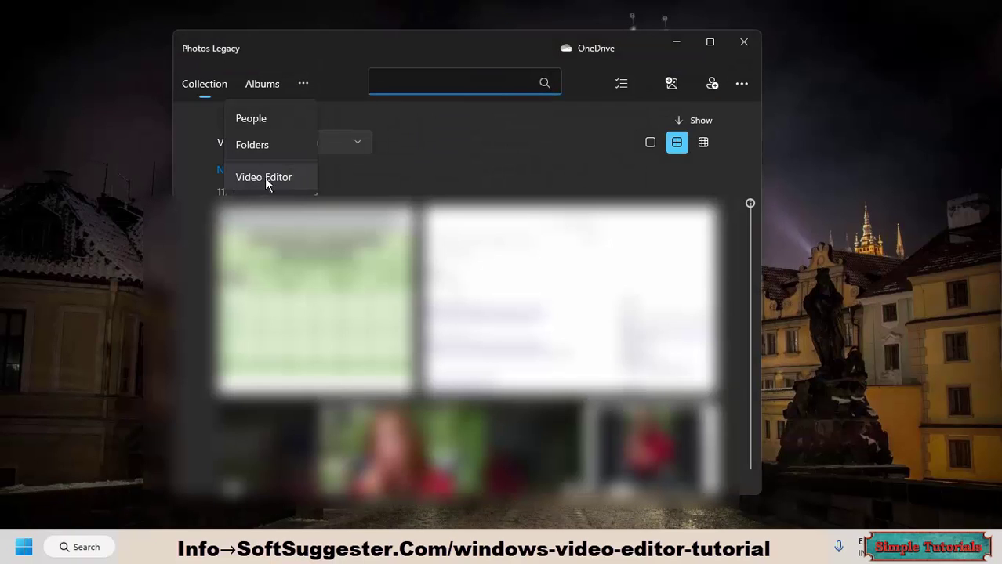
left_click(258, 178)
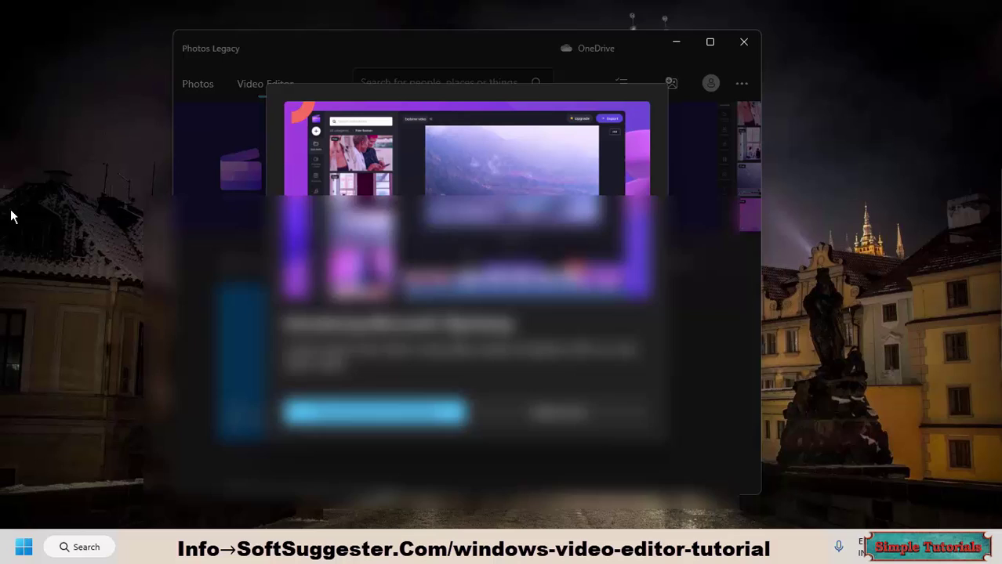
left_click(547, 417)
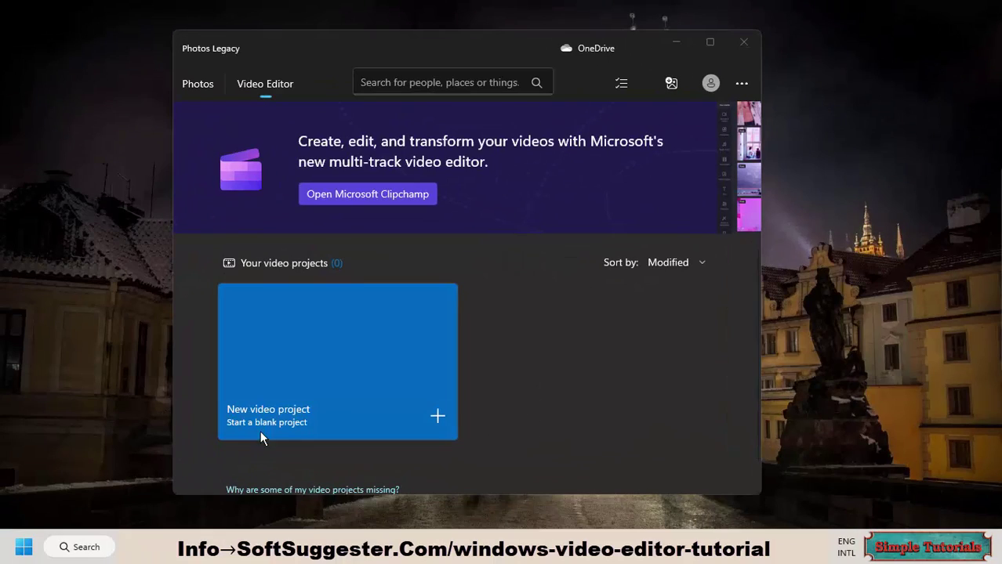
left_click(263, 416)
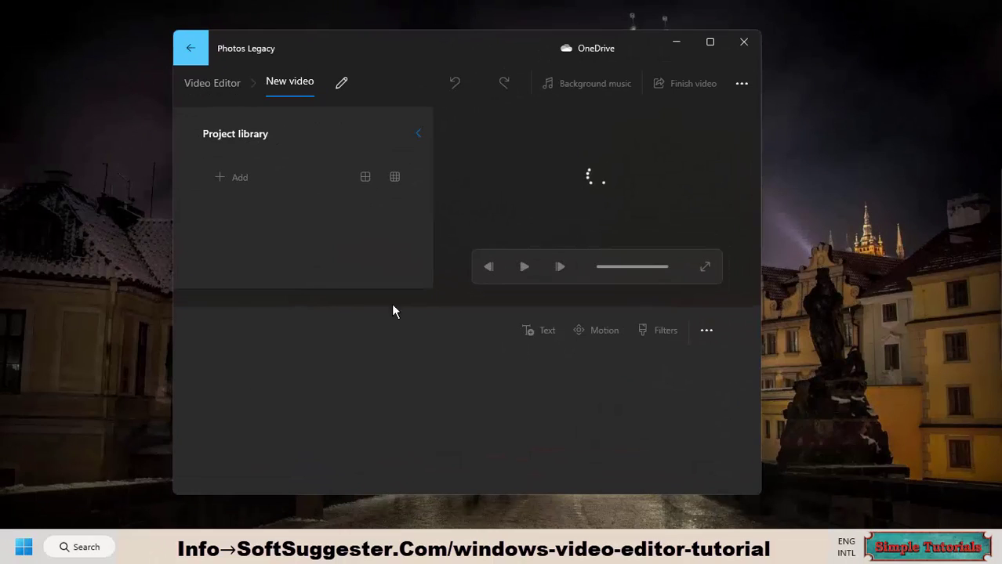
- Widen the editor window and import the 'funny' video from this PC onto the storyboard
left_click_drag(761, 127, 930, 153)
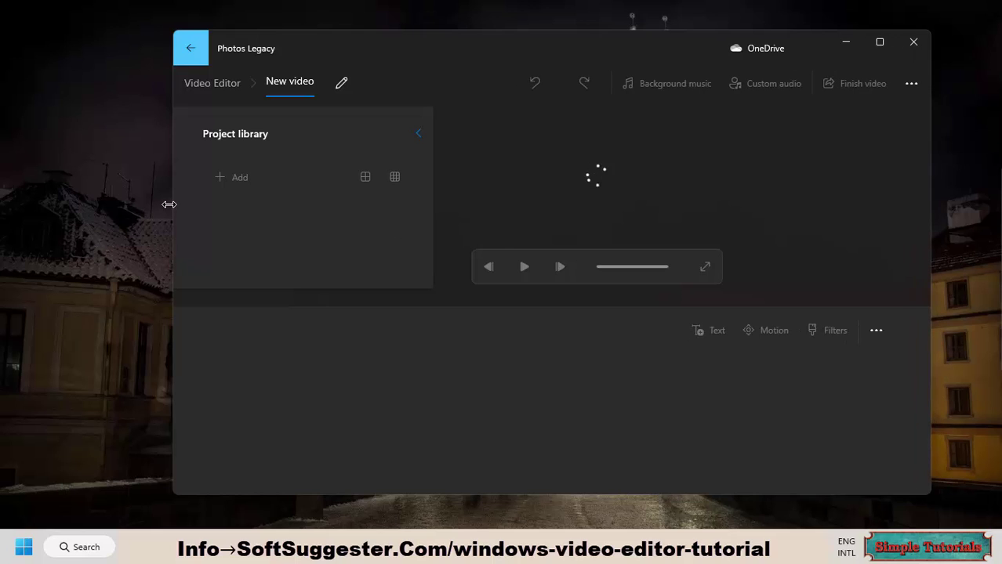
left_click_drag(168, 203, 40, 179)
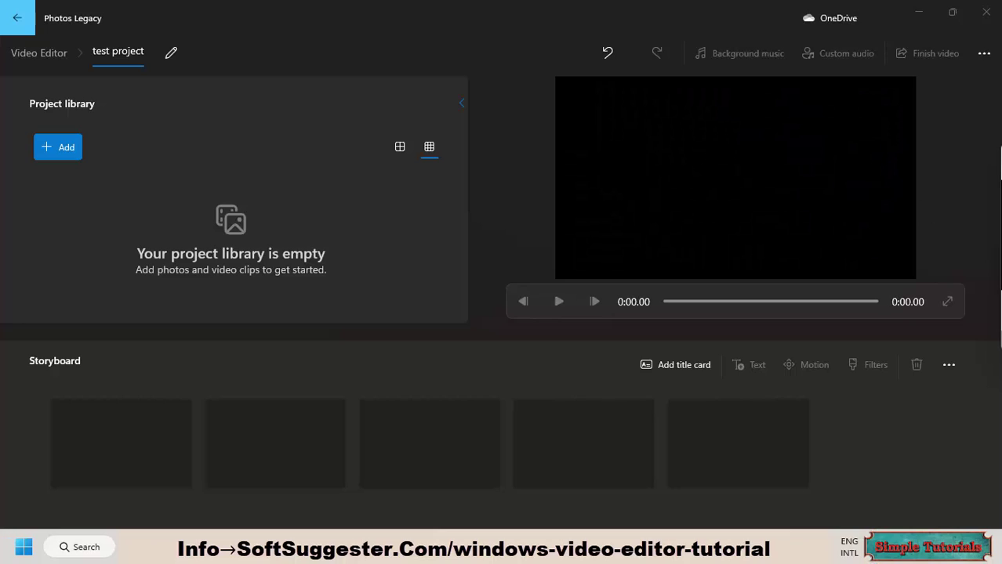
left_click(44, 154)
left_click(82, 187)
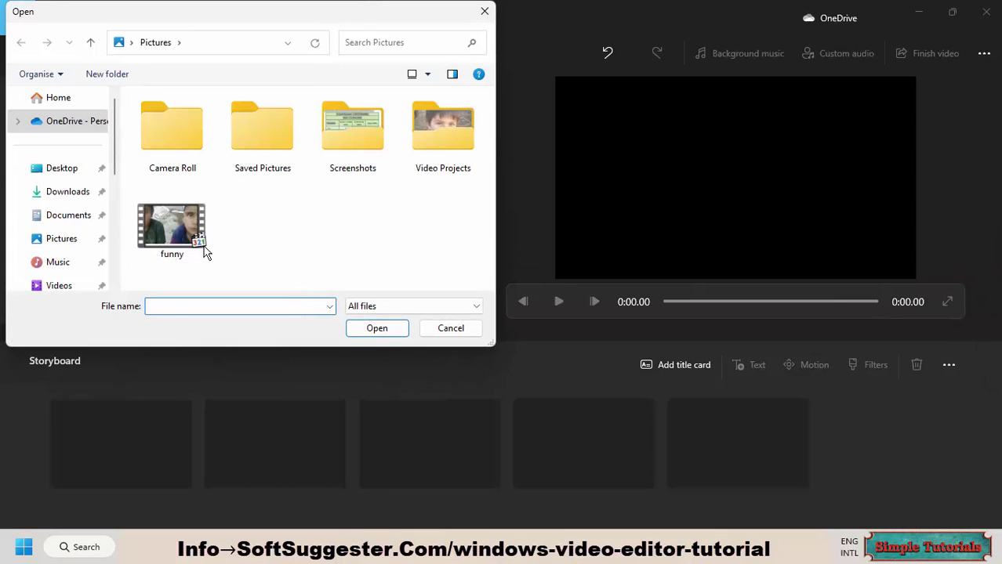
left_click(202, 249)
double_click(174, 237)
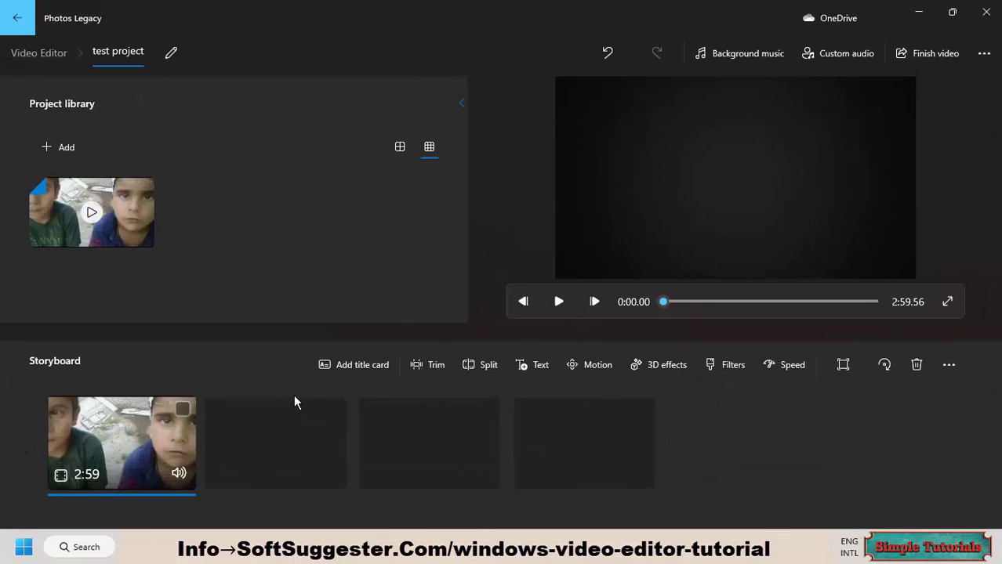
- Split the clip at 1:00, then split the second piece at 1:00 (1:00, 1:00, 58.6)
left_click(464, 369)
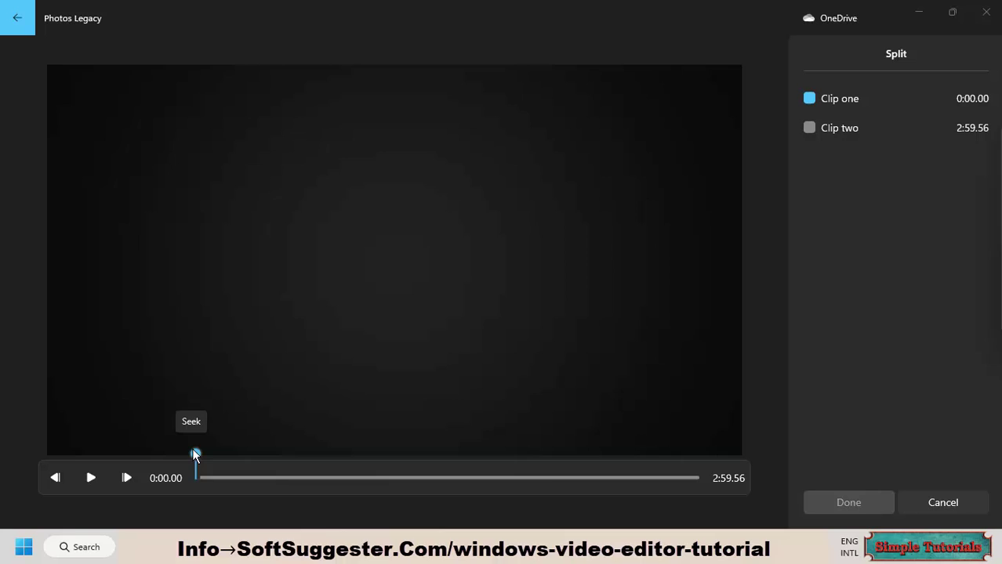
left_click_drag(195, 456, 364, 468)
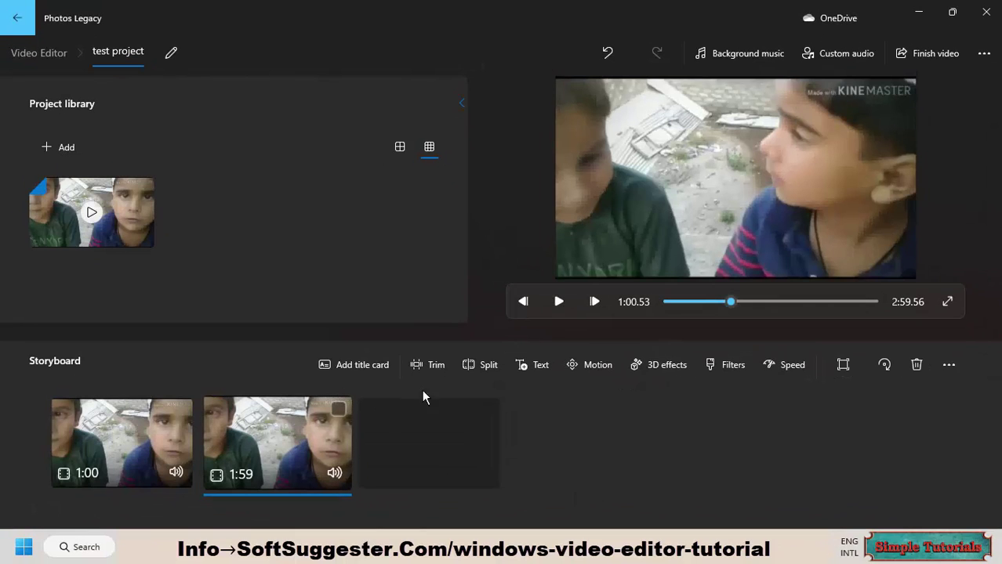
left_click(486, 365)
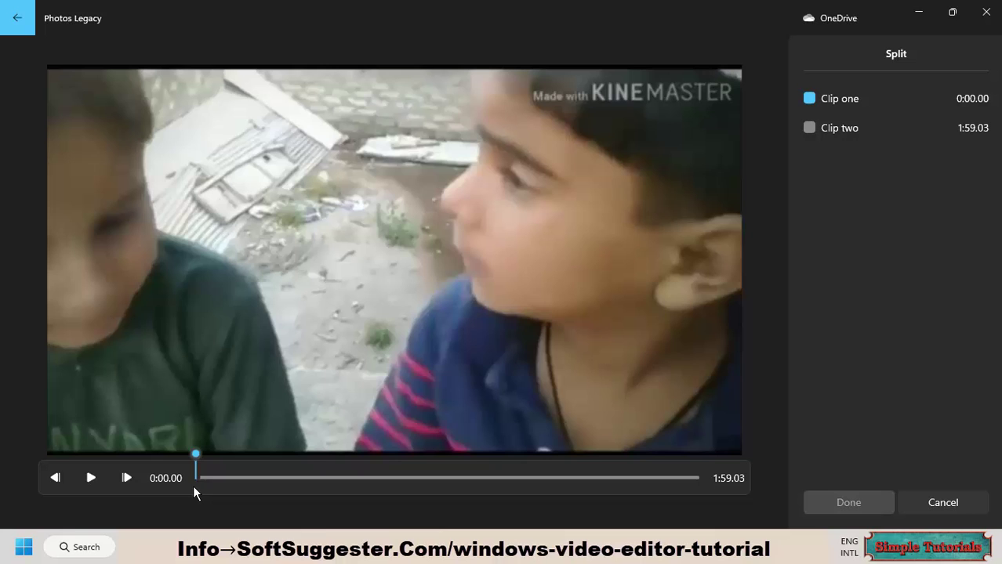
left_click_drag(195, 458, 452, 461)
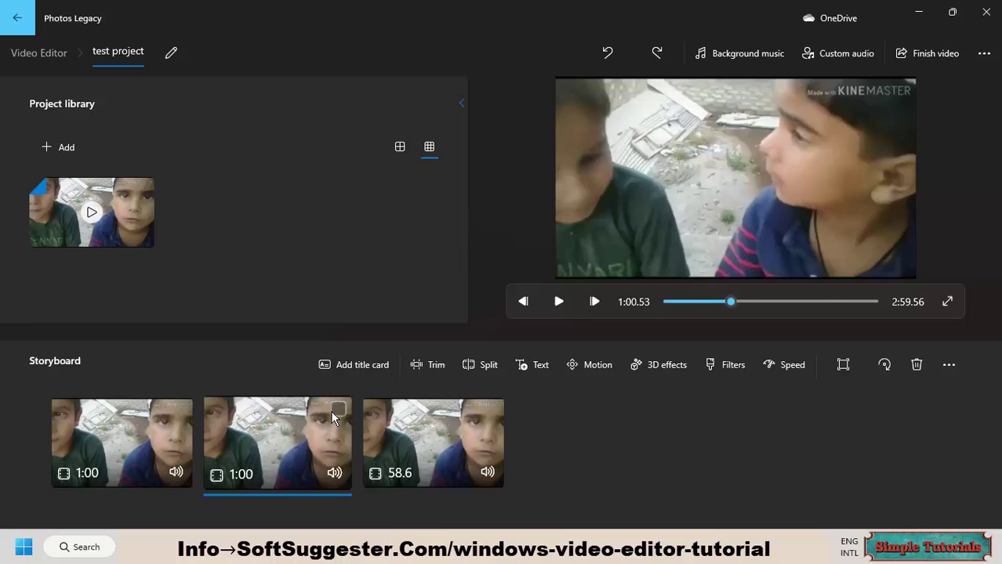
- Remove the middle 1:00 clip, keeping the 1:00 and 58.6 pieces
left_click(338, 409)
right_click(274, 413)
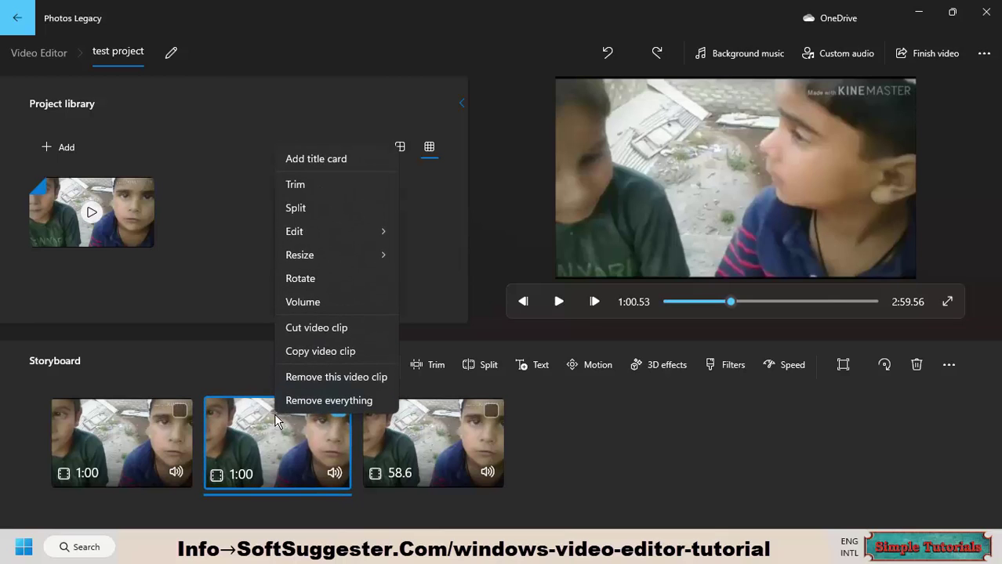
left_click(290, 380)
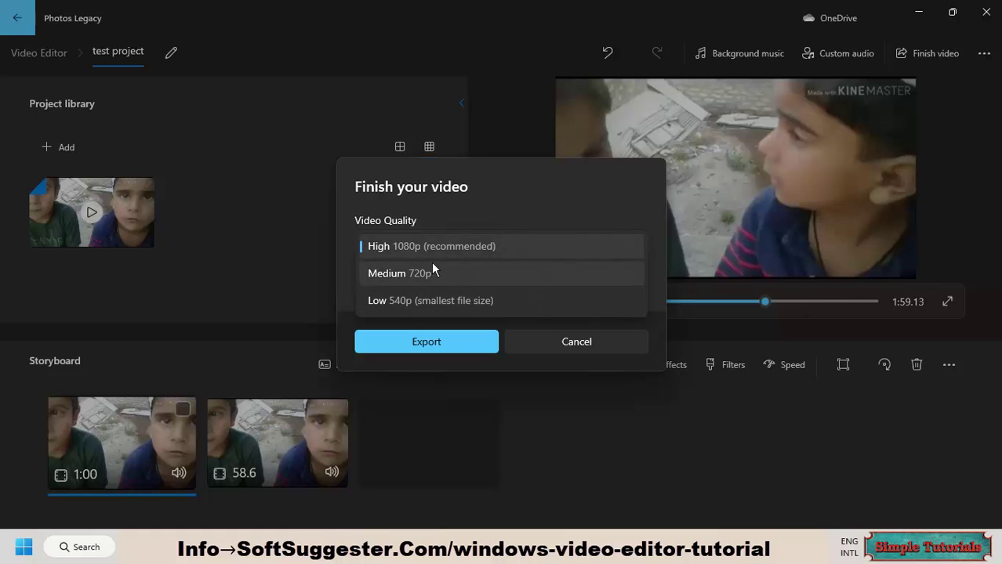
- Set export quality to Medium 720p and expand the additional export options
left_click(431, 278)
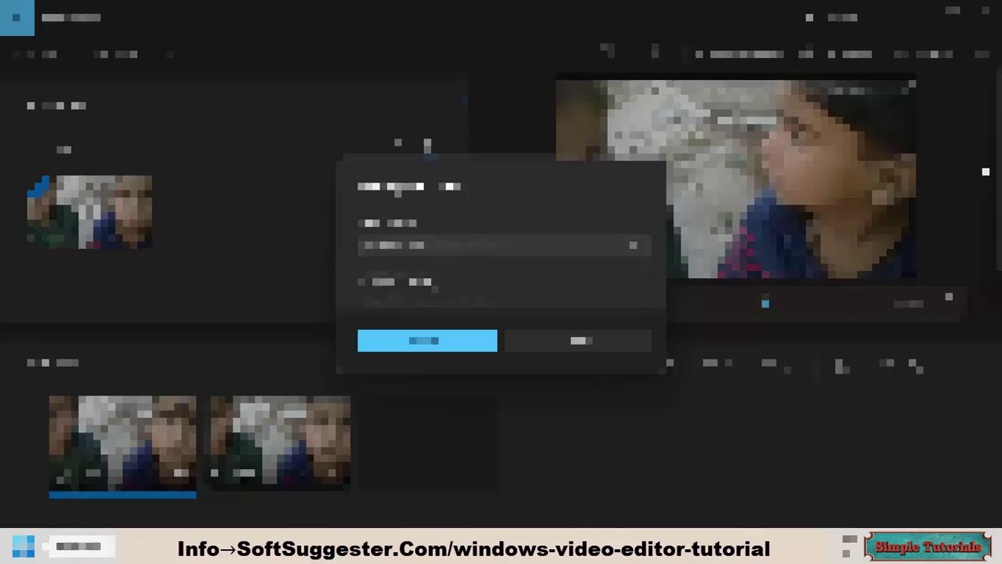
left_click(400, 254)
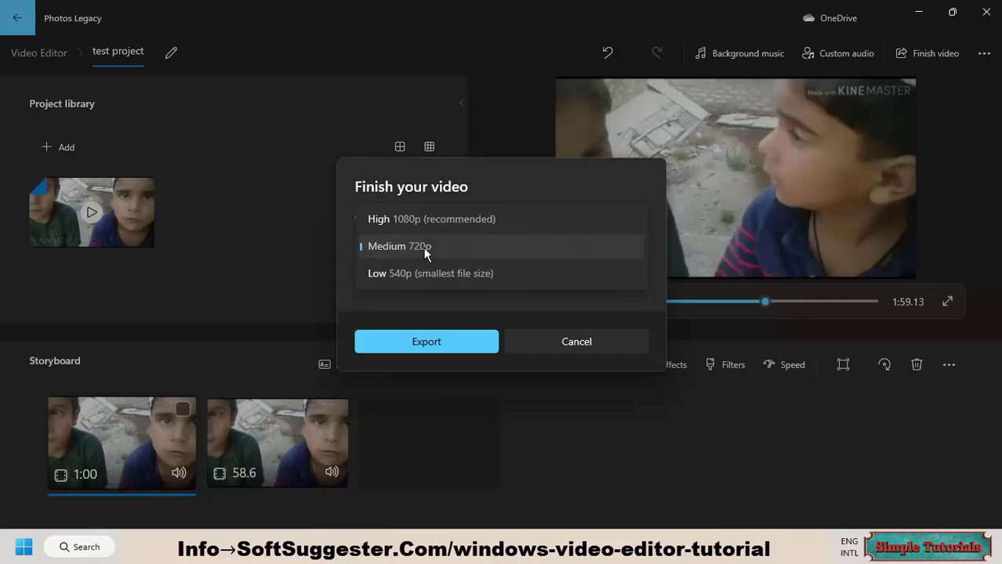
left_click(423, 248)
left_click(381, 247)
left_click(395, 192)
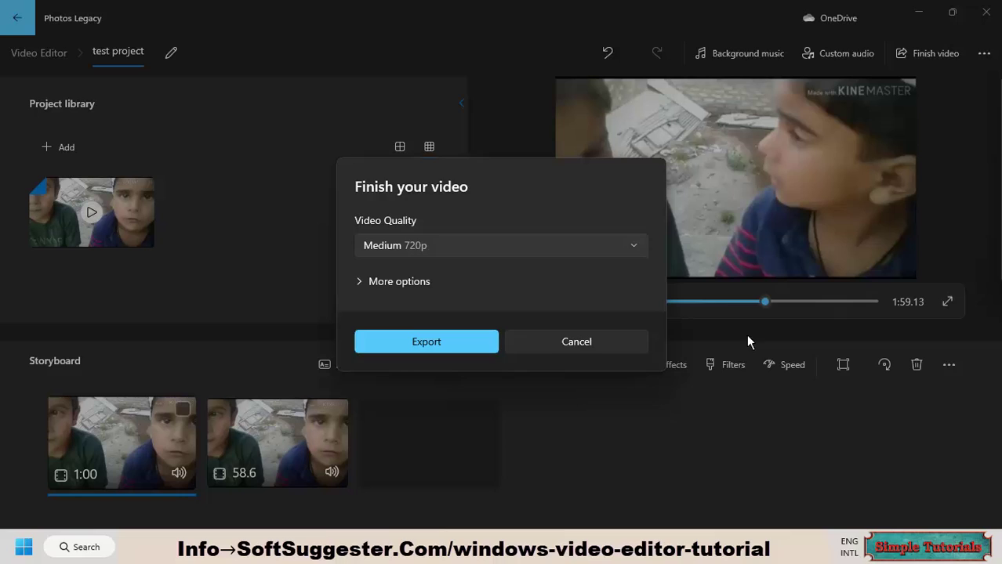
left_click(372, 282)
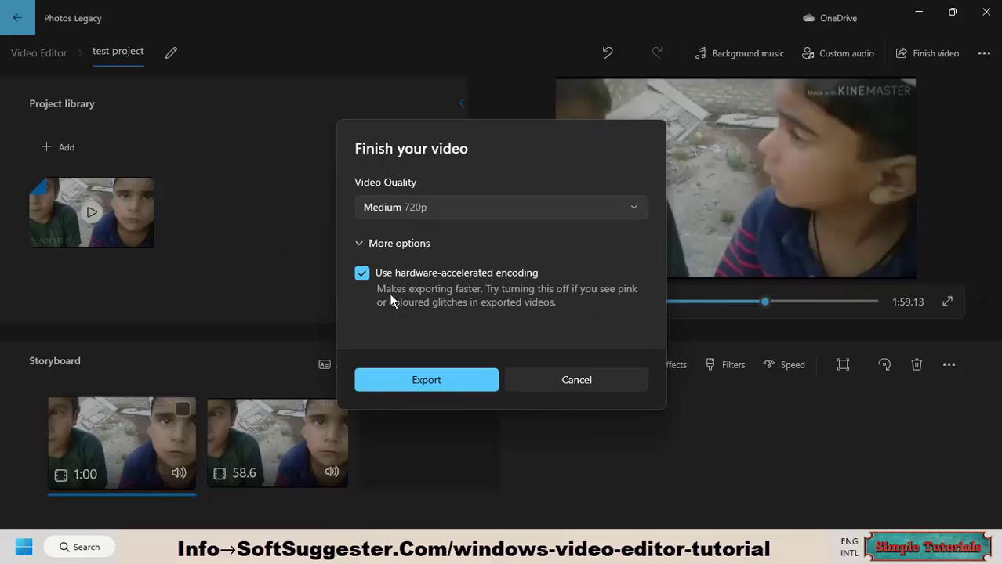
- Export the video as 'test project' into the Videos folder
left_click(450, 378)
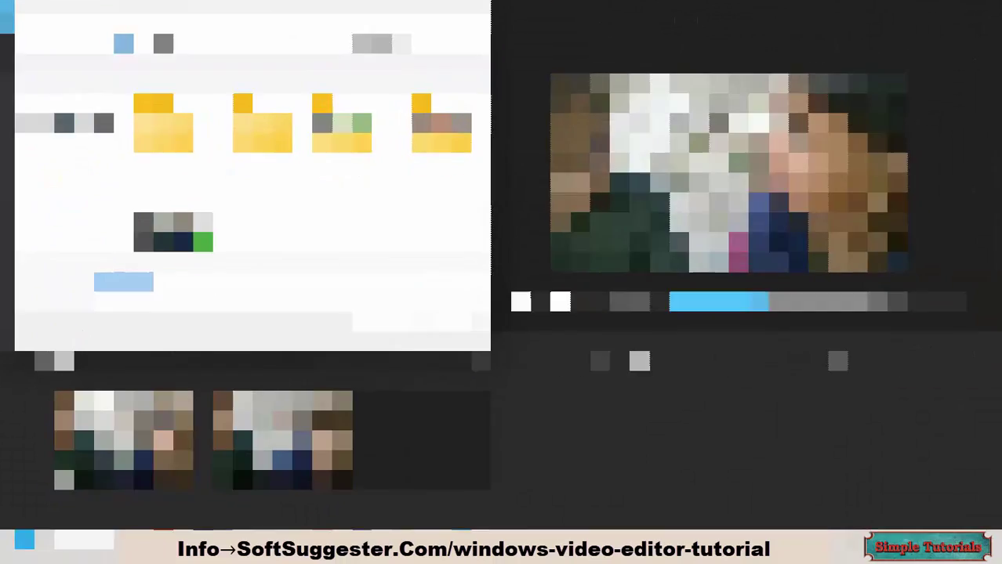
left_click(177, 274)
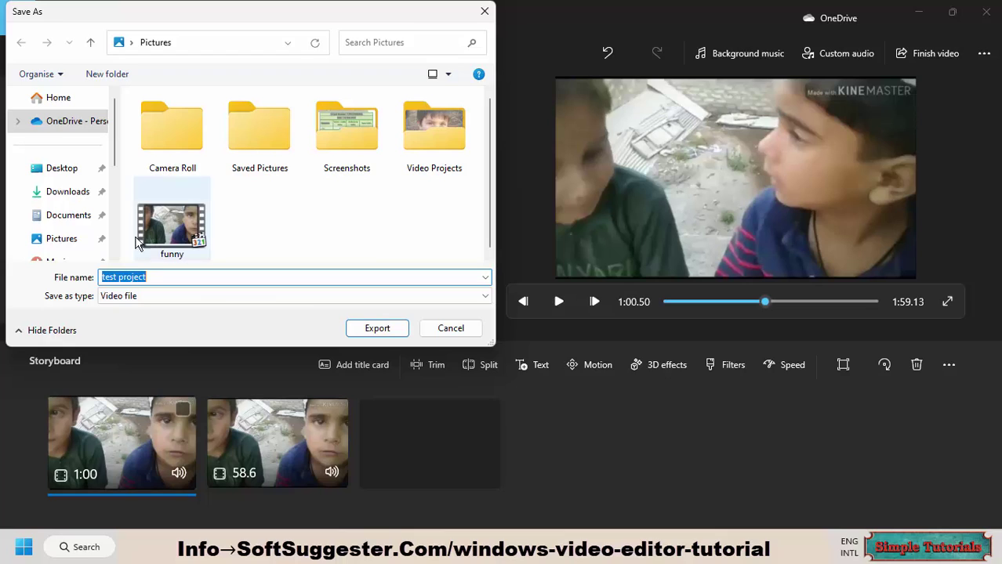
left_click(63, 223)
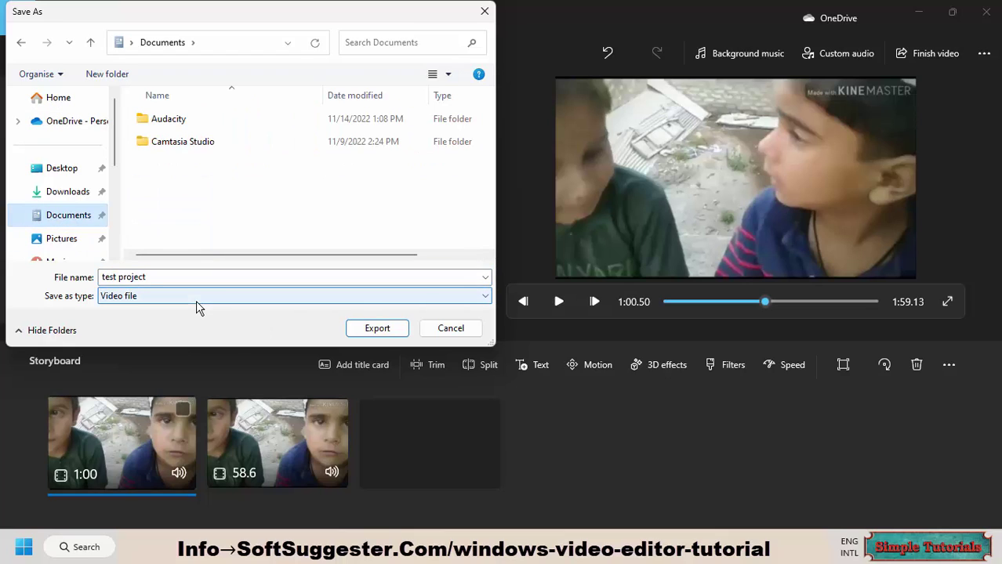
left_click(62, 238)
scroll(114, 161, "down", 2)
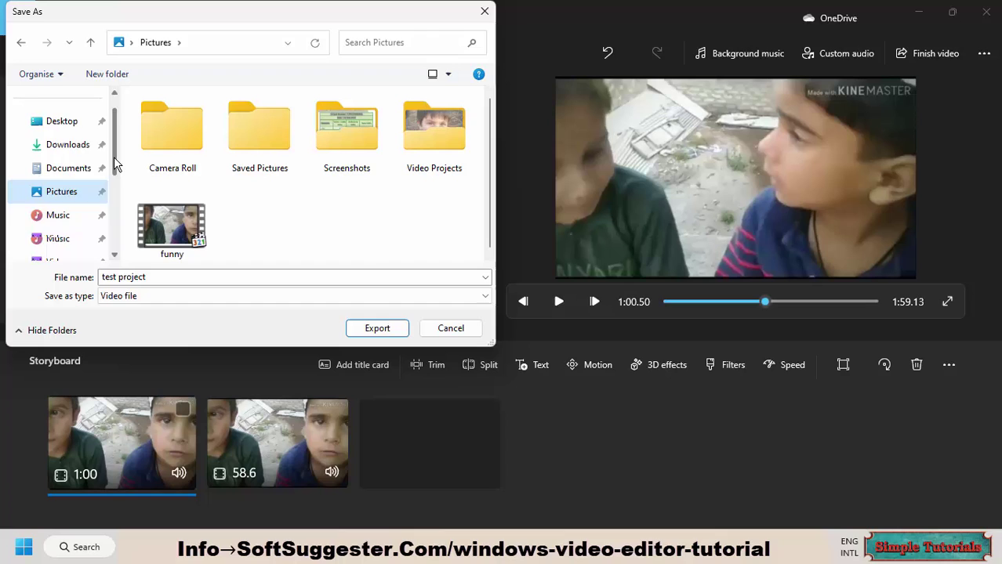
left_click(60, 192)
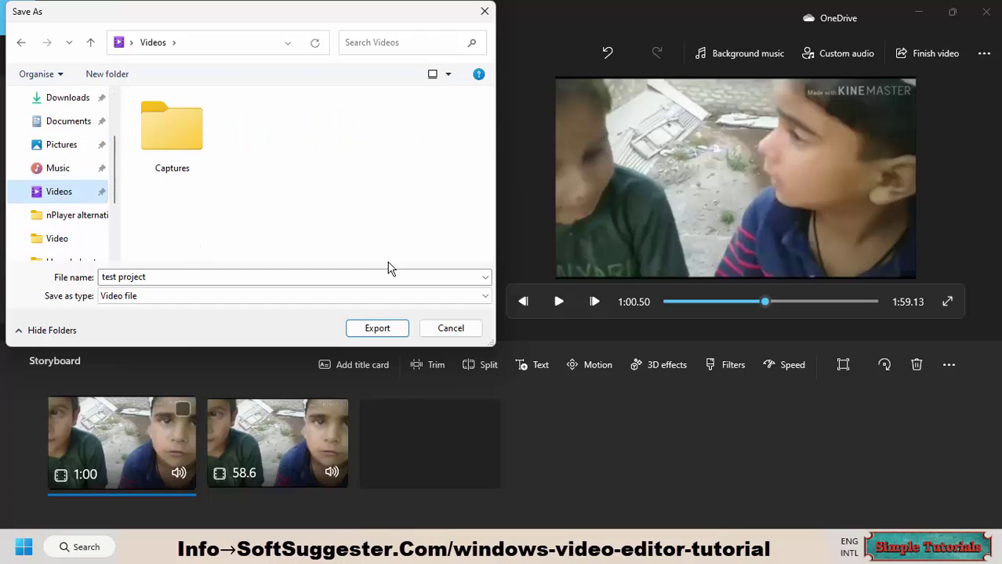
left_click(384, 327)
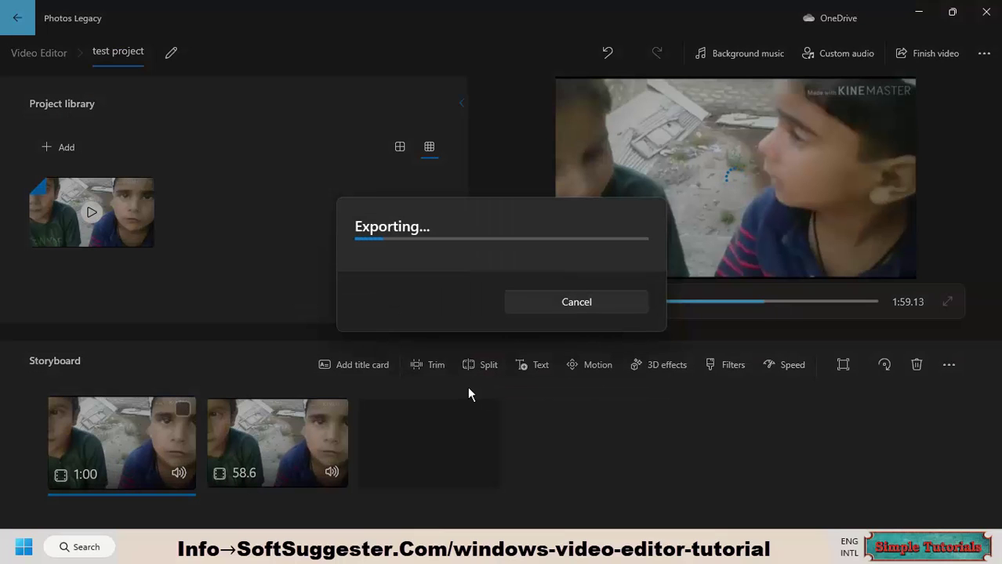